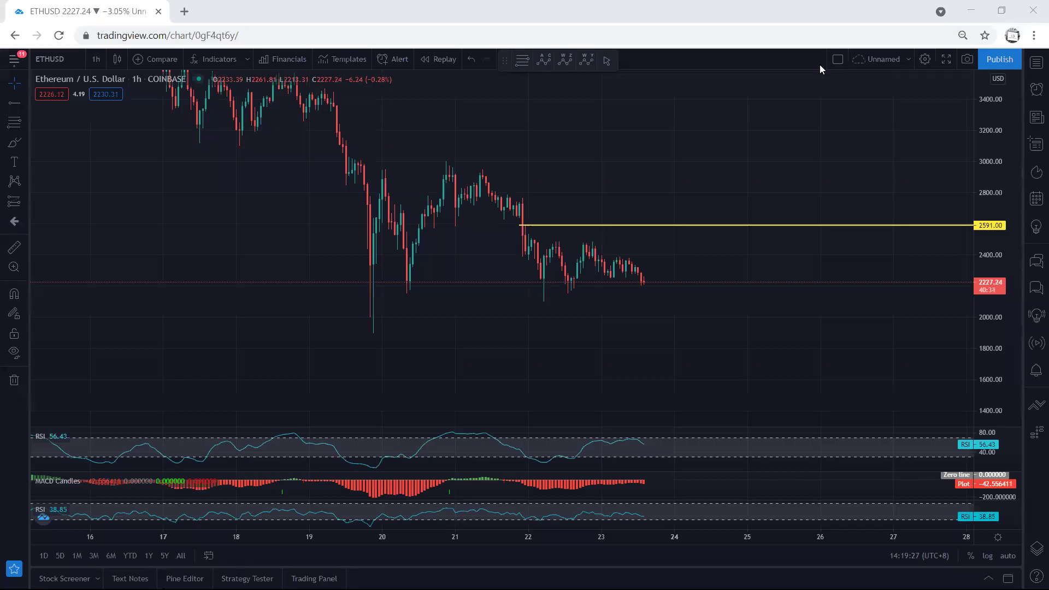
Sketch freehand lines over the 22 May price swings beneath the yellow ray and clear the markup
drag(985, 349, 988, 343)
drag(714, 386, 599, 323)
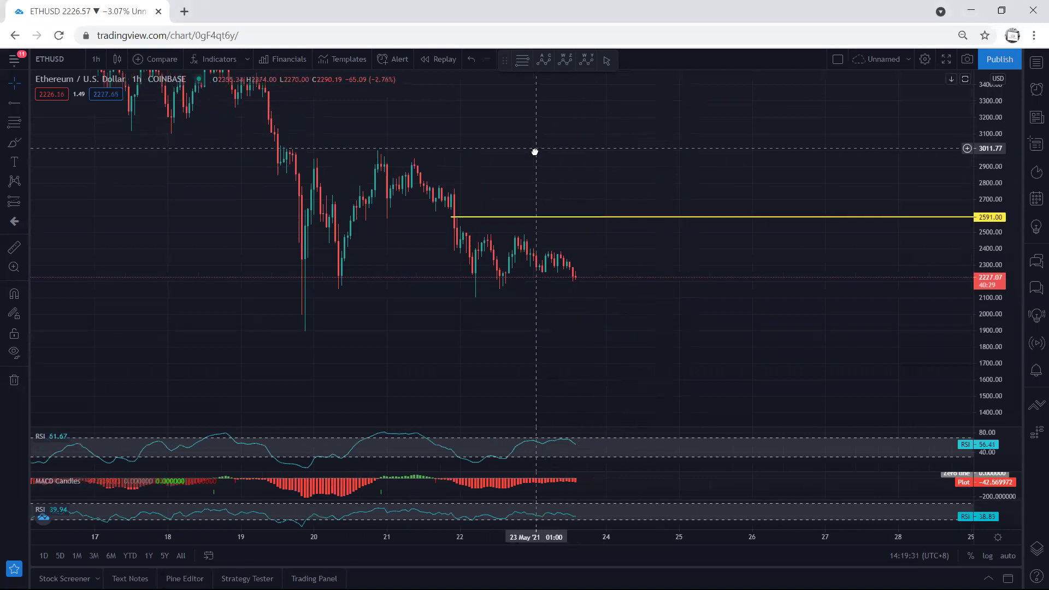
drag(535, 151, 536, 158)
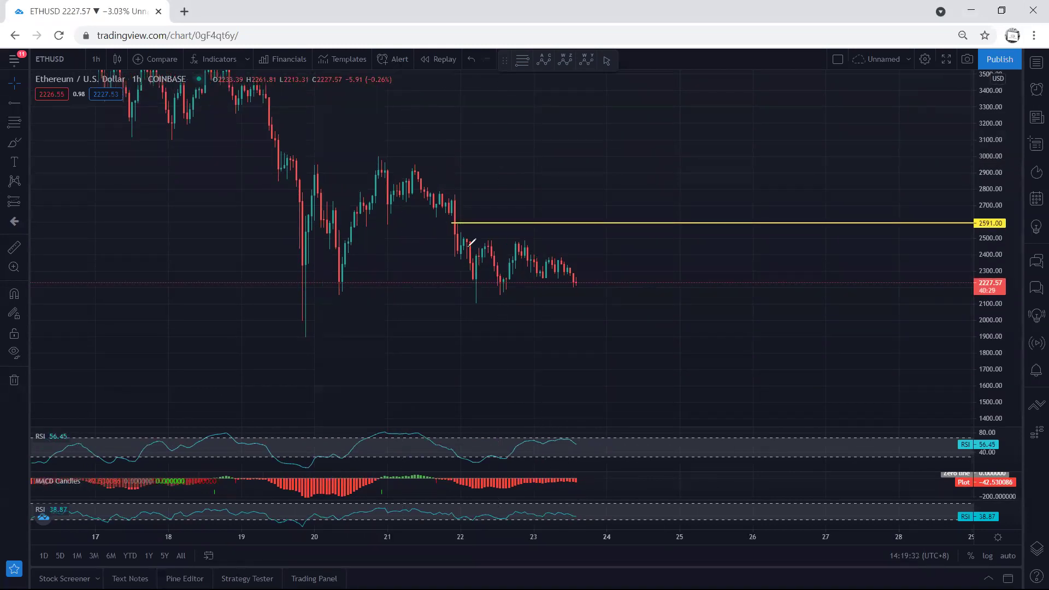
mouse_move(462, 236)
mouse_down()
mouse_move(479, 247)
mouse_move(471, 278)
mouse_move(496, 270)
mouse_move(501, 287)
mouse_up()
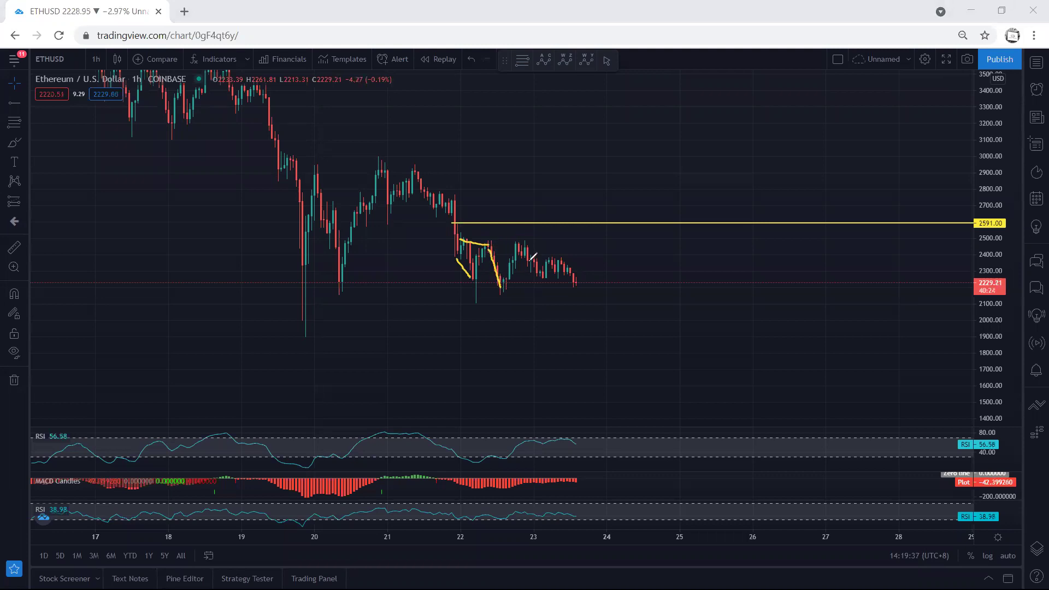
drag(490, 170, 503, 209)
key(Escape)
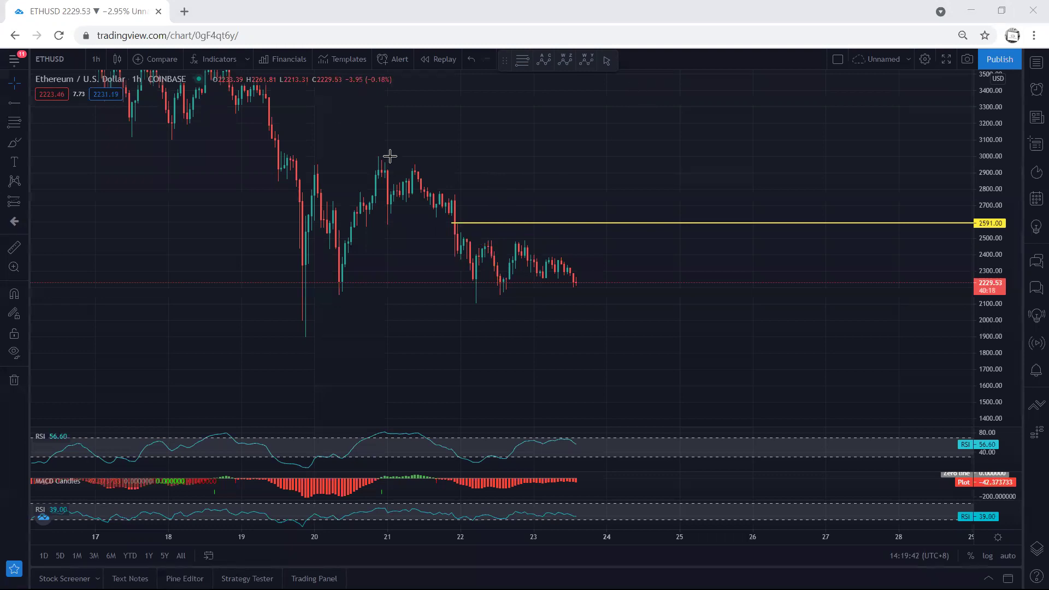
Delete the yellow horizontal ray at 2591 from the ETHUSD chart
click(470, 223)
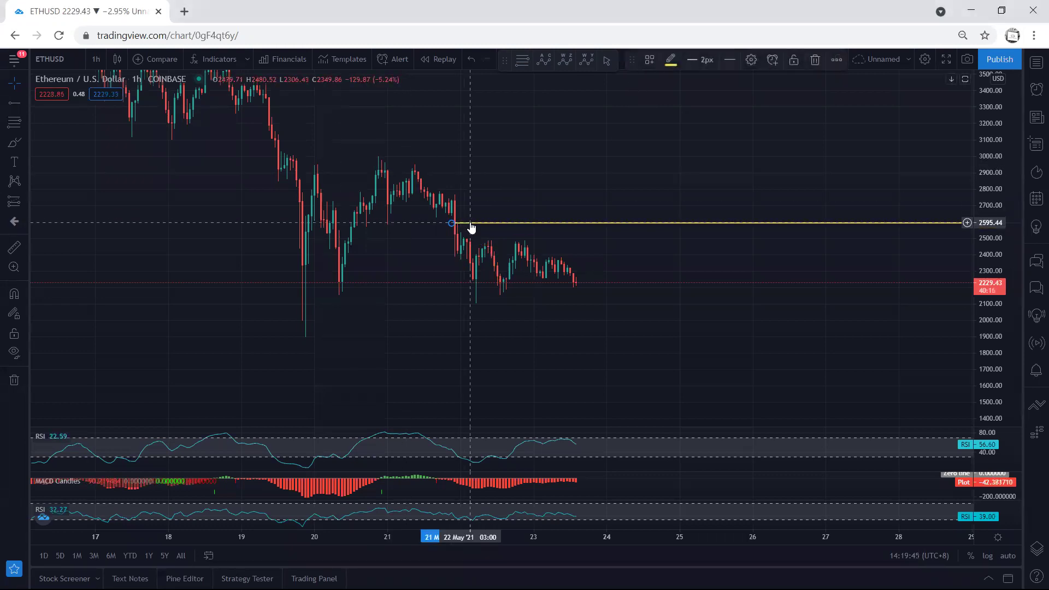
key(Delete)
drag(473, 206, 463, 208)
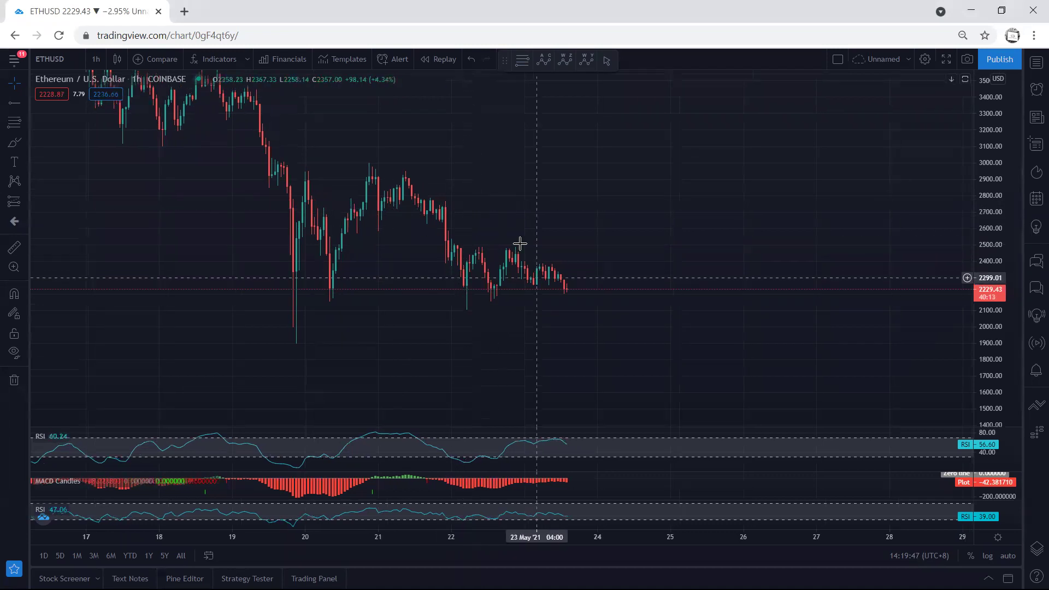
drag(532, 227, 512, 264)
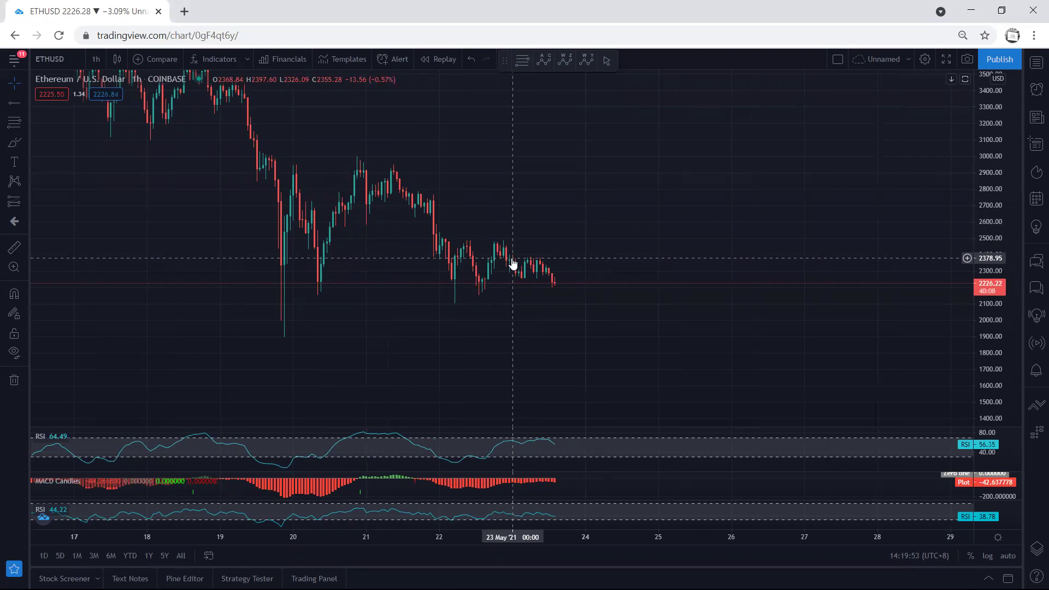
drag(515, 188, 523, 186)
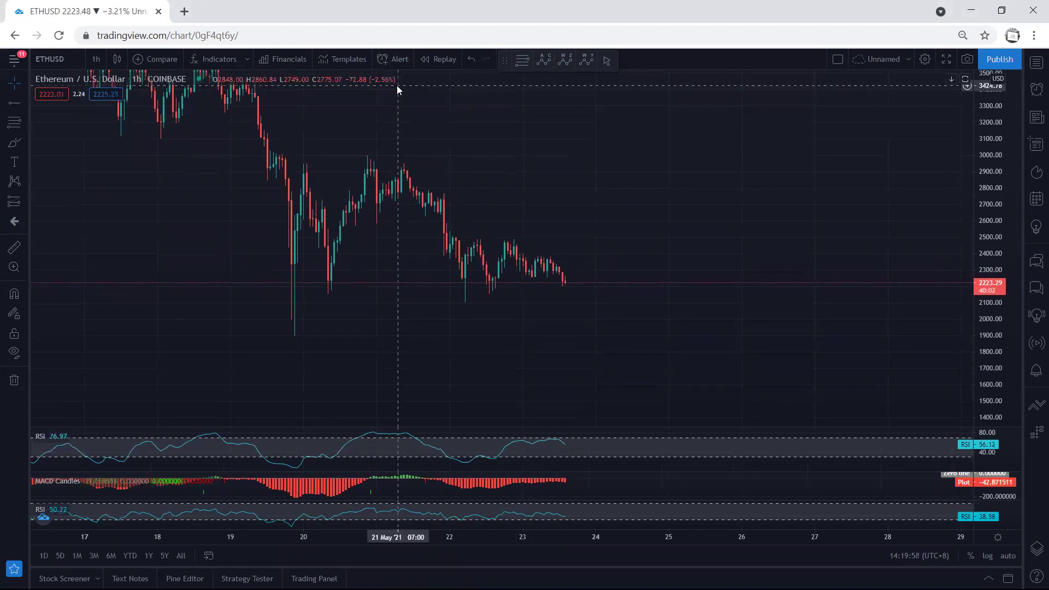
Outline the 22–23 May consolidation freehand, tracing the preceding drop and a downward breakout arrow to about 2000
mouse_move(479, 239)
mouse_down()
mouse_move(556, 251)
mouse_move(482, 297)
mouse_up()
drag(415, 184, 451, 272)
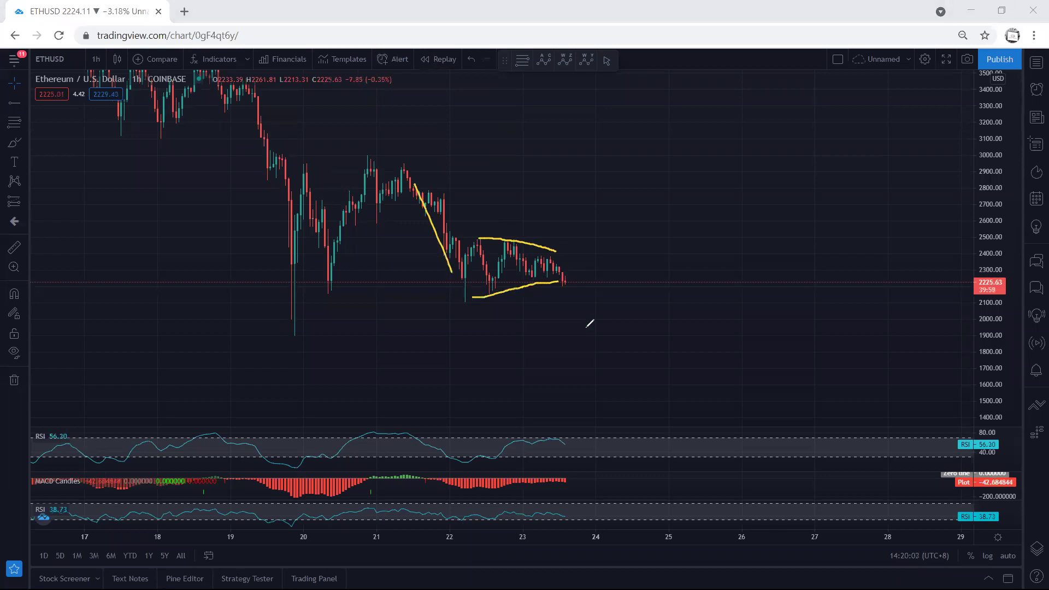
drag(556, 266, 578, 316)
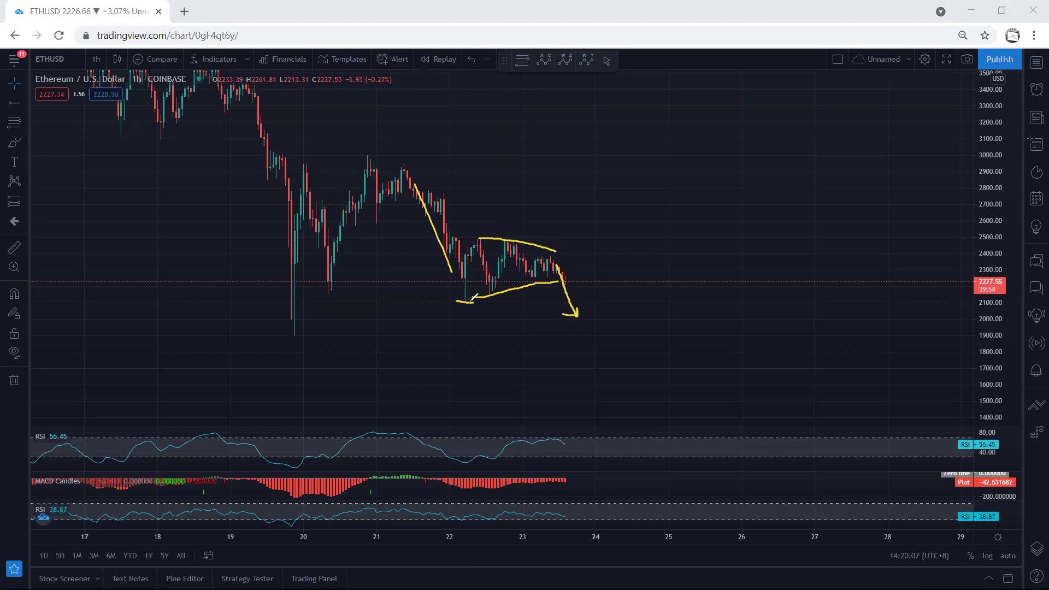
Box the RSI and MACD readings beneath the consolidation, underline the lowest low before 20 May, and clear the markup
mouse_move(467, 419)
mouse_down()
mouse_move(481, 513)
mouse_move(587, 500)
mouse_move(452, 423)
mouse_up()
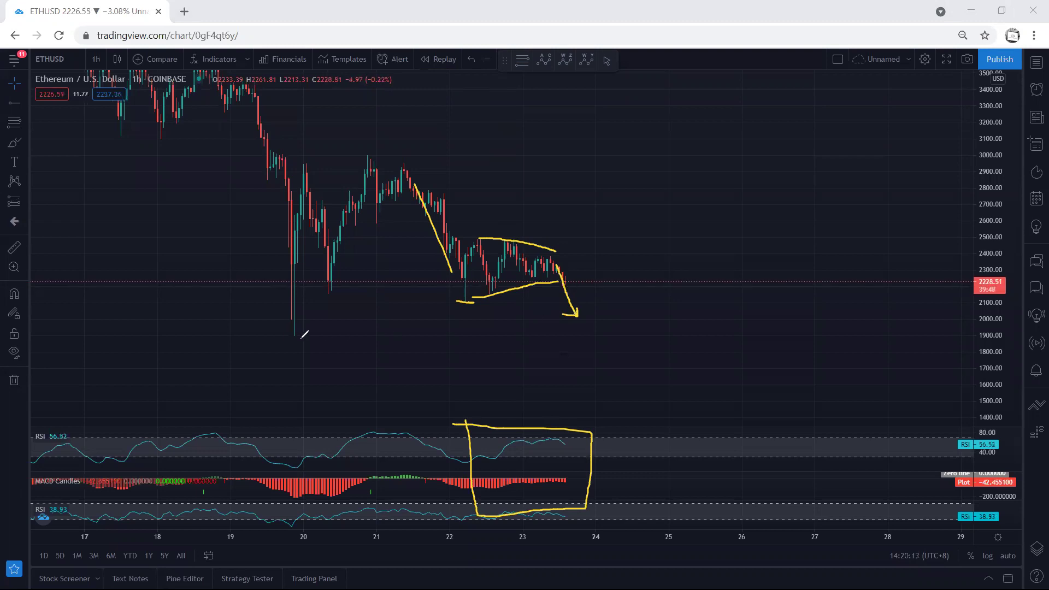
mouse_move(278, 337)
mouse_down()
mouse_move(312, 338)
mouse_move(262, 339)
mouse_up()
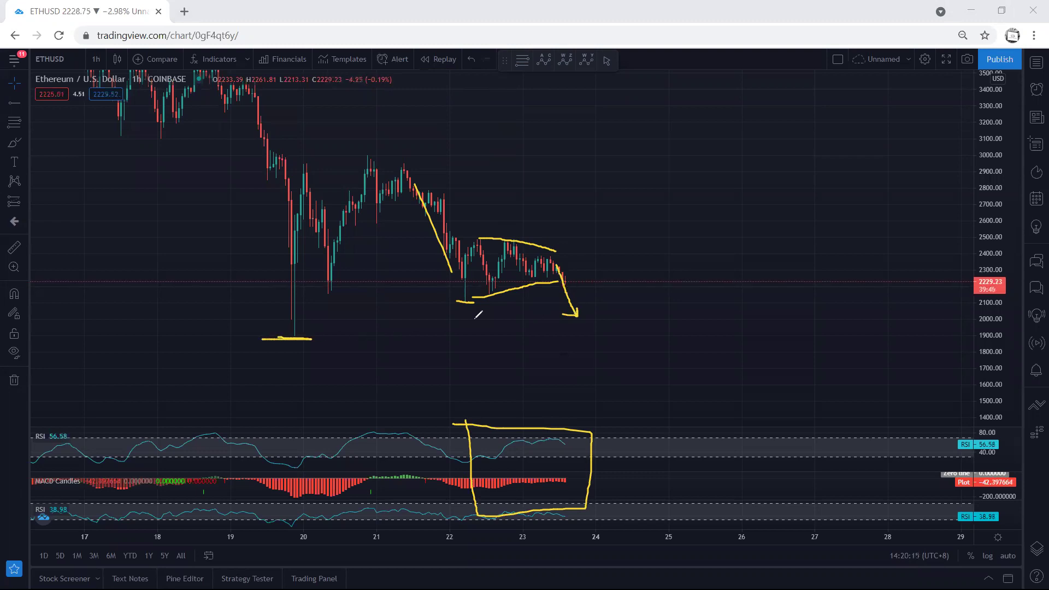
key(e)
Sketch the consolidation wedge, the preceding drop and a dip to about 2000 with a circled rebound arrow, and clear the markup
drag(485, 235, 535, 248)
drag(557, 281, 470, 298)
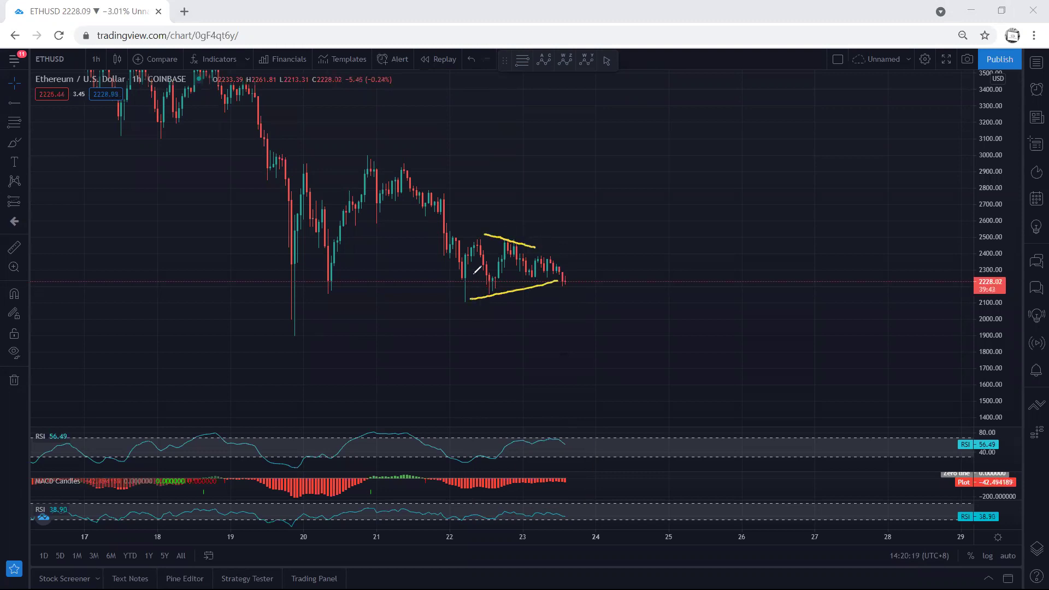
drag(552, 266, 576, 320)
mouse_move(407, 172)
mouse_down()
mouse_move(456, 246)
mouse_move(533, 258)
mouse_move(576, 319)
mouse_up()
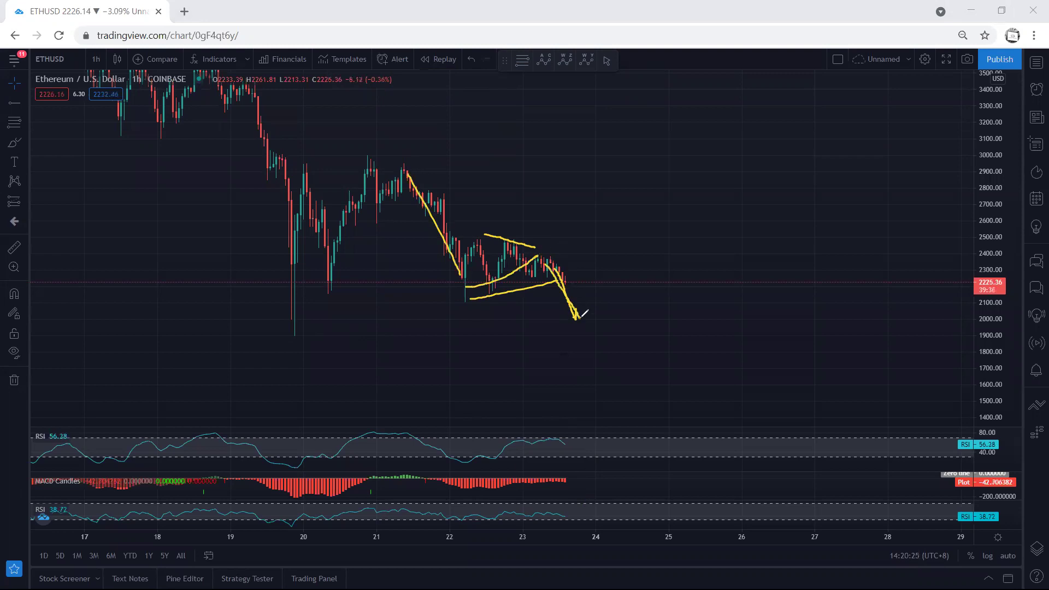
mouse_move(571, 316)
mouse_down()
mouse_move(600, 217)
mouse_move(605, 226)
mouse_up()
mouse_move(549, 332)
mouse_down()
mouse_move(616, 295)
mouse_move(560, 250)
mouse_move(571, 322)
mouse_up()
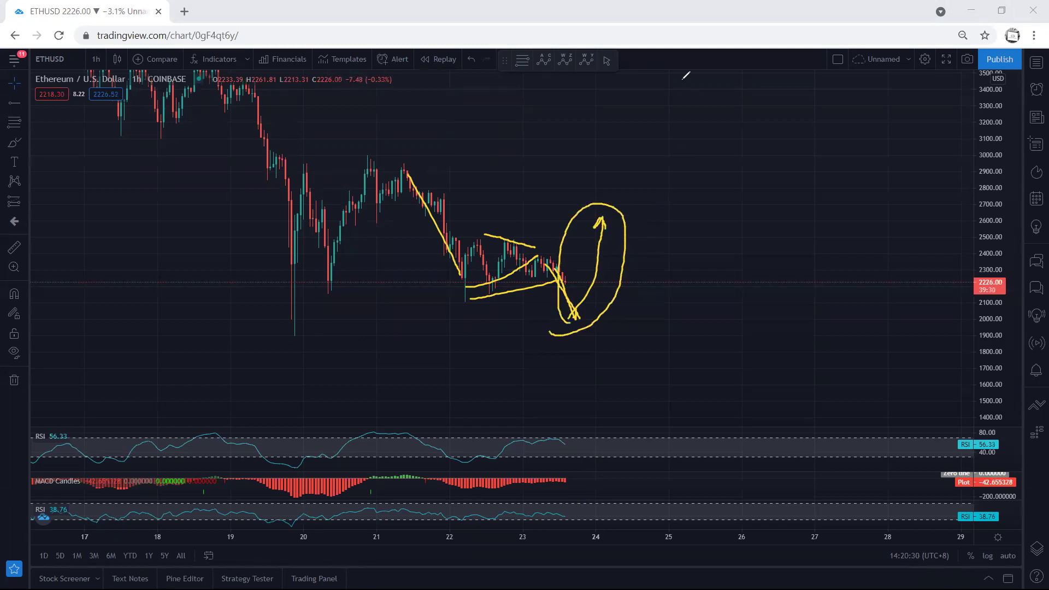
key(e)
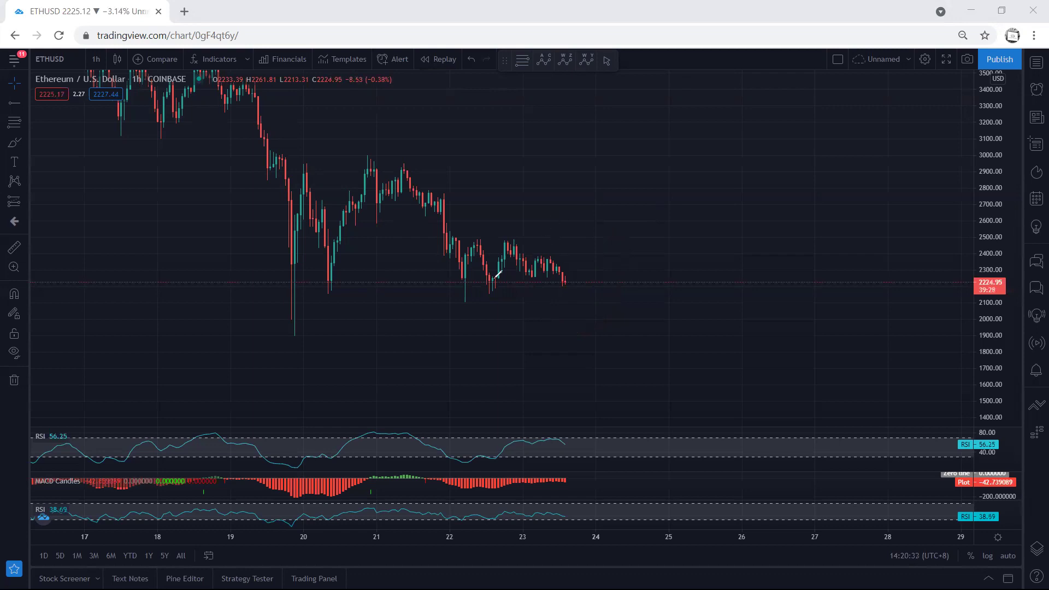
Box the price range since 19 May, adding the earlier drop, a rebound stroke and a pointer arrow, and clear the markup
mouse_move(464, 264)
mouse_down()
mouse_move(469, 276)
mouse_move(531, 258)
mouse_move(570, 269)
mouse_move(586, 323)
mouse_move(591, 308)
mouse_move(586, 324)
mouse_move(622, 236)
mouse_up()
key(e)
drag(563, 285, 600, 209)
drag(253, 104, 289, 269)
mouse_move(287, 156)
mouse_down()
mouse_move(604, 159)
mouse_move(636, 326)
mouse_up()
mouse_move(343, 328)
mouse_down()
mouse_move(257, 180)
mouse_move(286, 155)
mouse_up()
mouse_move(761, 112)
mouse_down()
mouse_move(662, 219)
mouse_move(684, 215)
mouse_up()
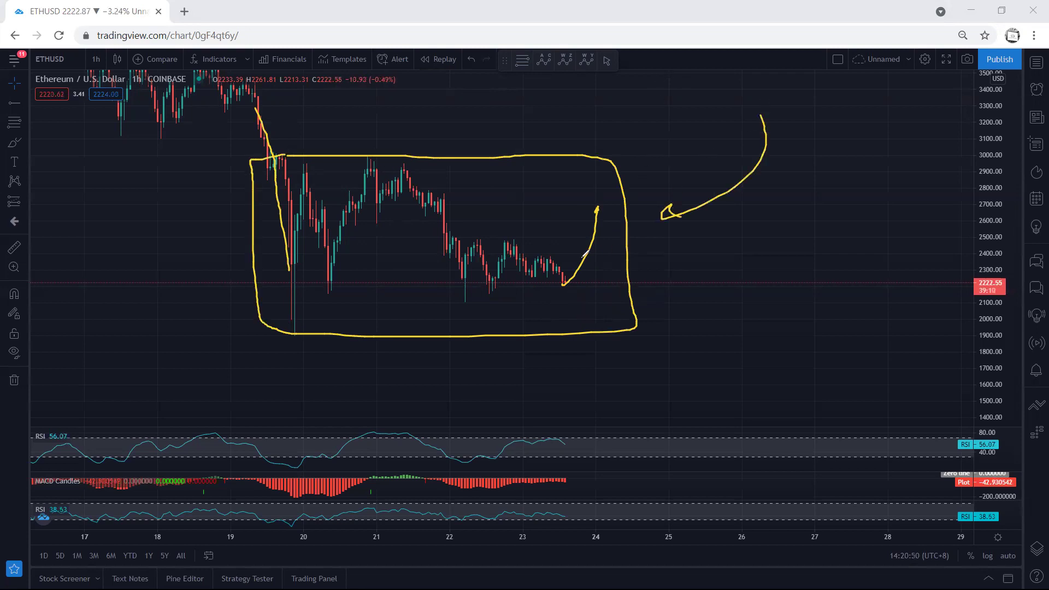
key(e)
Sketch upward curves from the latest candle, the first to about 2700 and the second to about 2600, clearing each one
mouse_move(559, 282)
mouse_down()
mouse_move(584, 250)
mouse_move(593, 202)
mouse_move(596, 214)
mouse_up()
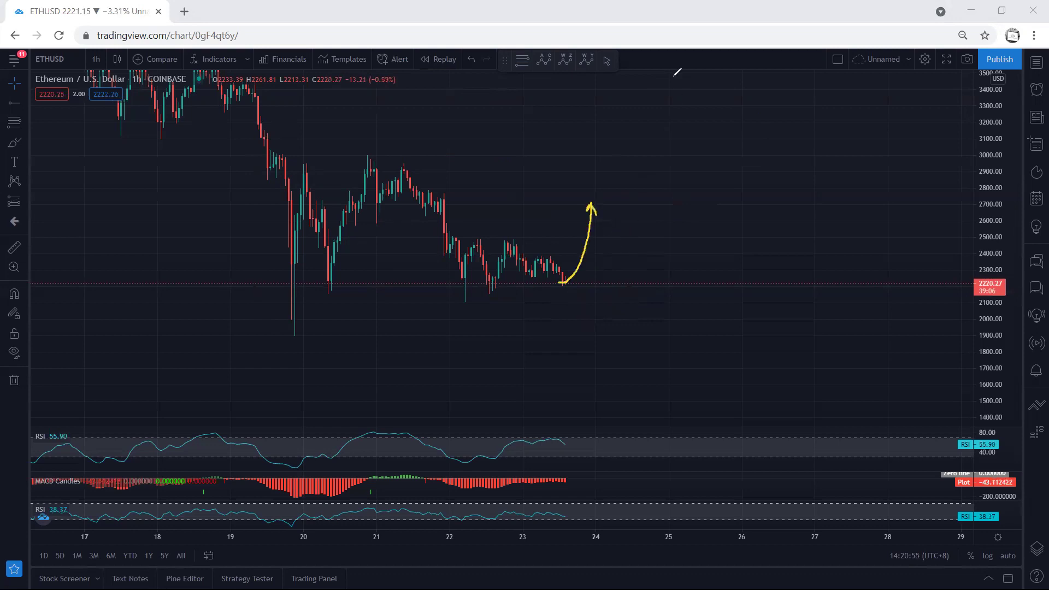
key(e)
drag(563, 275, 588, 222)
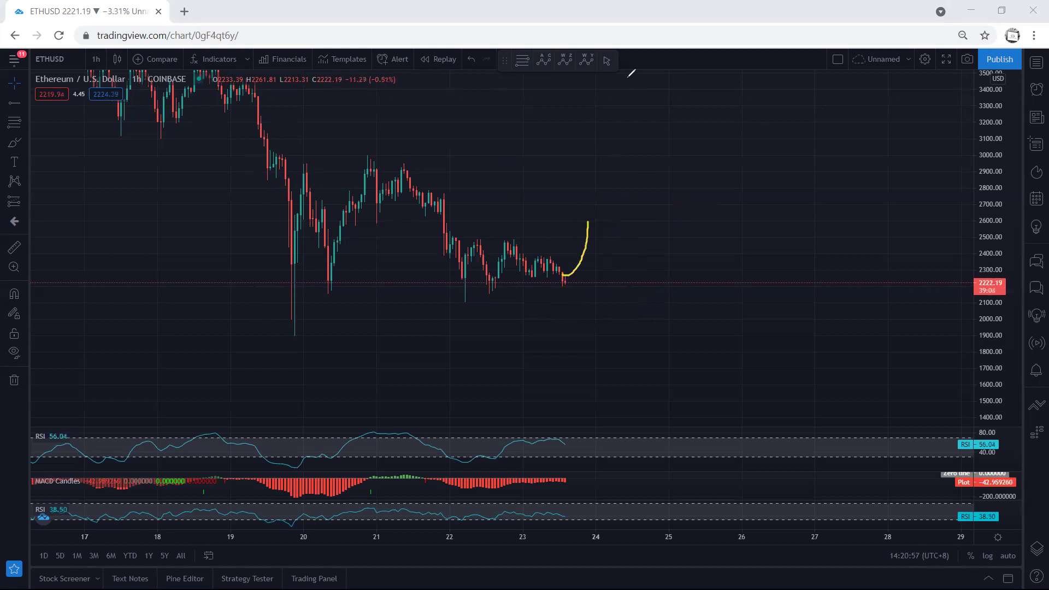
key(ctrl+z)
Outline the converging highs and lows since 22 May with a breakdown stroke to about 1950, and clear the markup
drag(483, 237, 532, 251)
mouse_move(461, 308)
mouse_down()
mouse_move(571, 281)
mouse_move(572, 328)
mouse_up()
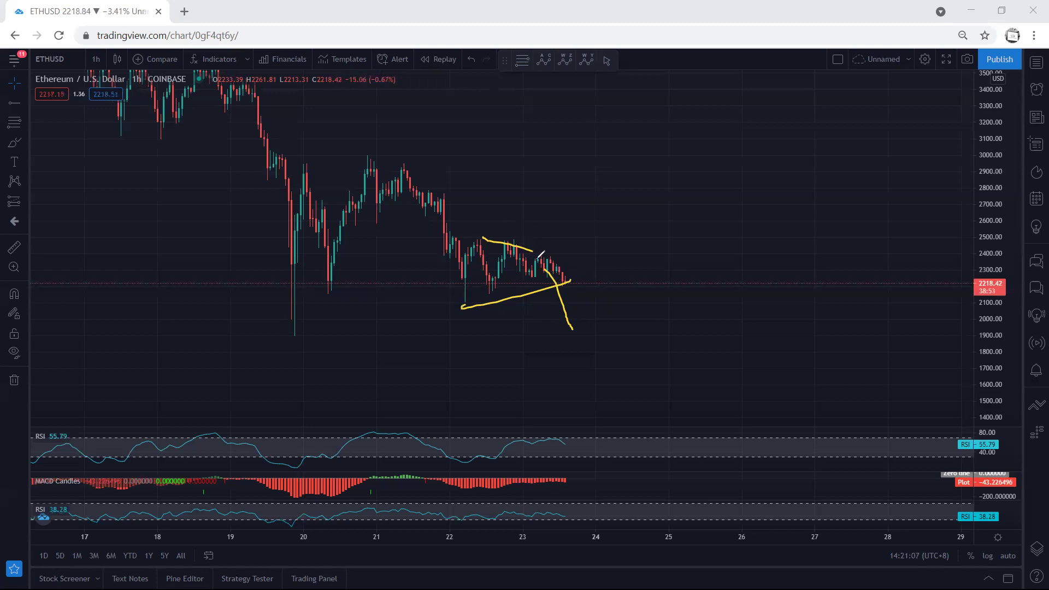
key(e)
Trace the 21–22 May drop and a projected fall from the latest candles, box the indicators below, and clear the markup
drag(562, 256, 484, 281)
drag(408, 174, 459, 281)
drag(563, 257, 587, 340)
mouse_move(461, 447)
mouse_down()
mouse_move(460, 500)
mouse_move(567, 516)
mouse_up()
drag(597, 434, 477, 419)
key(e)
Sketch a short fall from the latest candle, underline the 22 May low near 2100, and clear the markup
drag(562, 273, 570, 307)
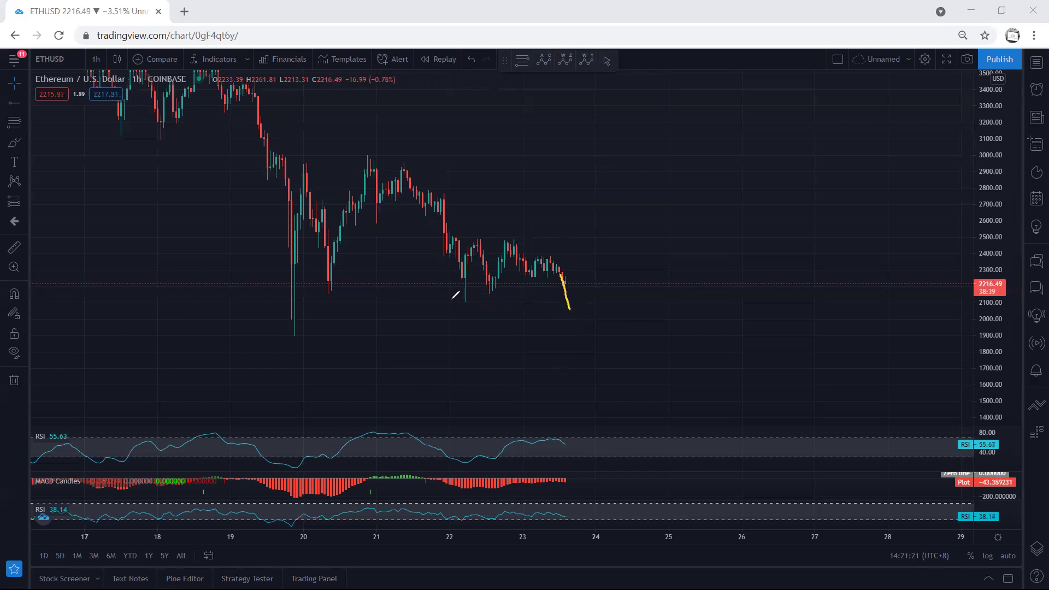
drag(445, 303, 474, 304)
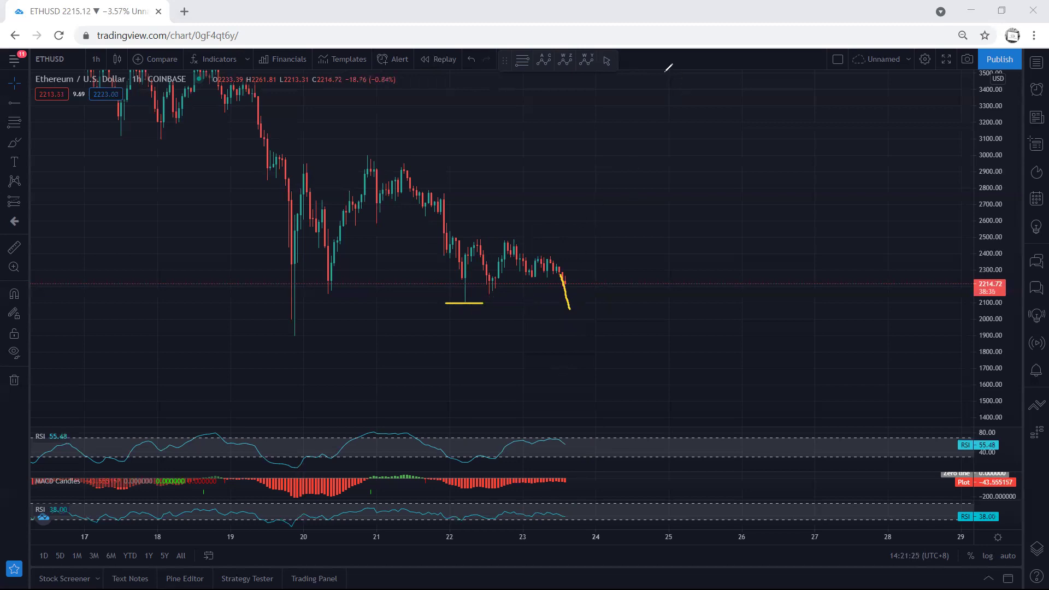
key(e)
Mark the sideways range's upper and lower bounds, sketch a bounce followed by a circled downward arrow, and clear the markup
drag(565, 283, 573, 237)
drag(508, 241, 561, 241)
drag(493, 287, 545, 287)
mouse_move(574, 239)
mouse_down()
mouse_move(609, 322)
mouse_move(614, 298)
mouse_up()
mouse_move(615, 253)
mouse_down()
mouse_move(574, 234)
mouse_move(593, 332)
mouse_up()
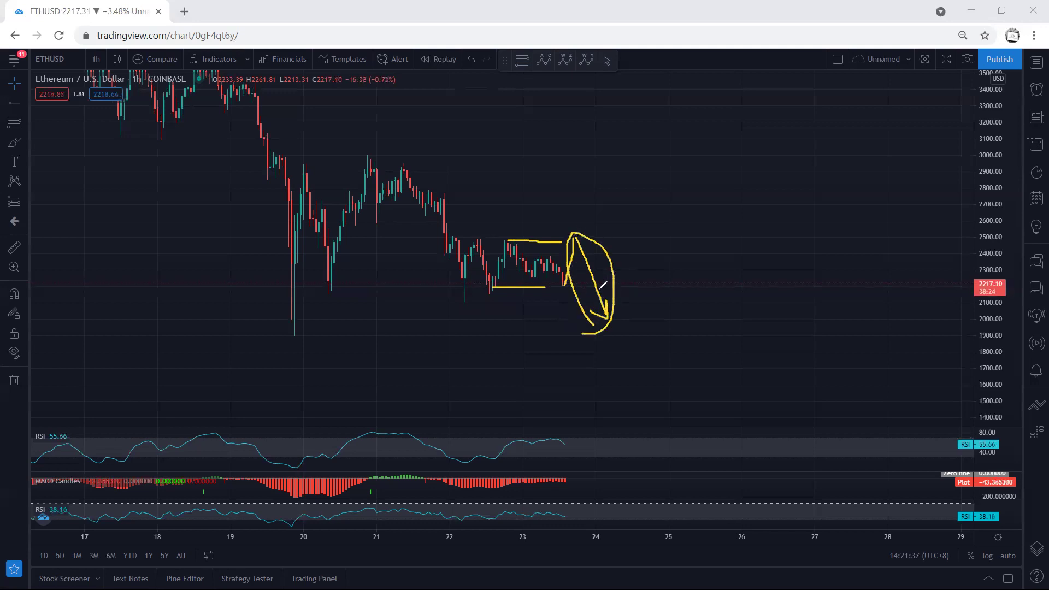
key(ctrl+shift+7)
Sketch a falling curve and clear it, redraw the wedge with a circled V-shaped rebound to about 2700, and clear the markup
drag(556, 265, 577, 316)
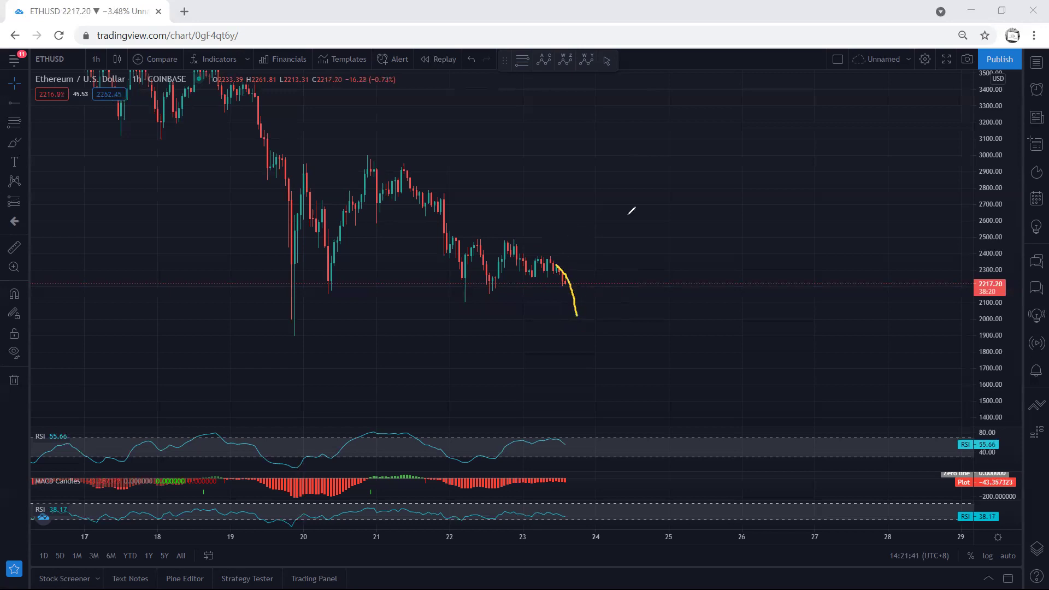
key(e)
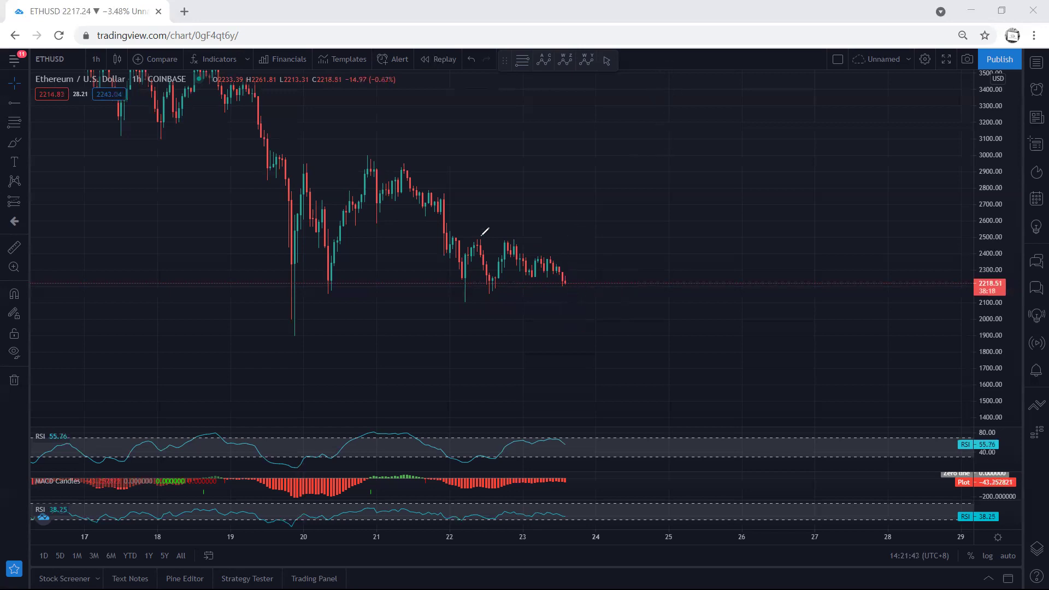
mouse_move(481, 236)
mouse_down()
mouse_move(518, 242)
mouse_move(538, 260)
mouse_move(486, 299)
mouse_move(451, 307)
mouse_up()
mouse_move(558, 268)
mouse_down()
mouse_move(571, 320)
mouse_move(595, 277)
mouse_move(608, 207)
mouse_move(613, 215)
mouse_up()
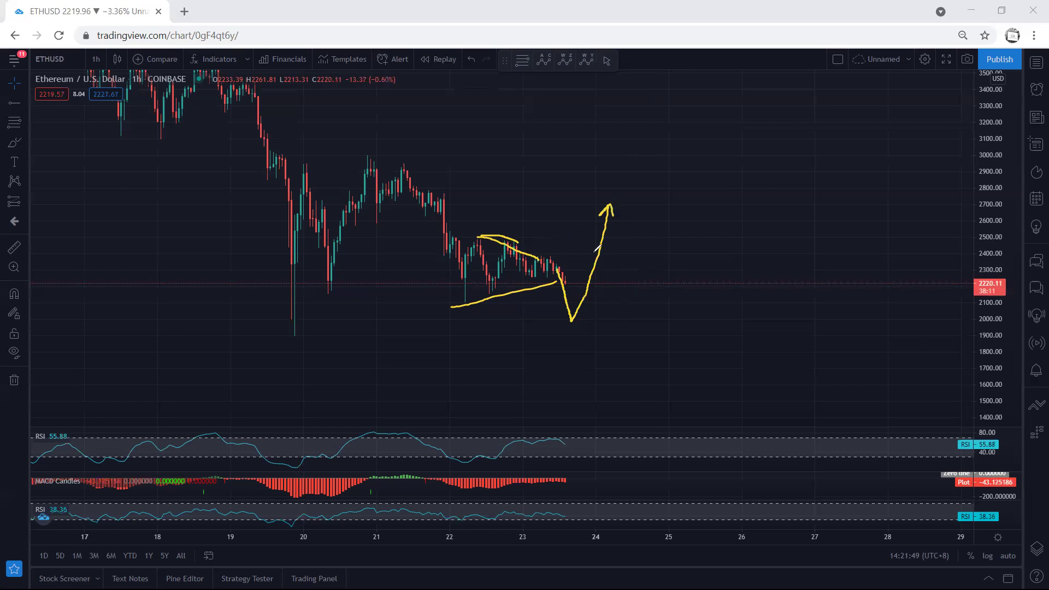
mouse_move(630, 285)
mouse_down()
mouse_move(615, 183)
mouse_move(565, 337)
mouse_up()
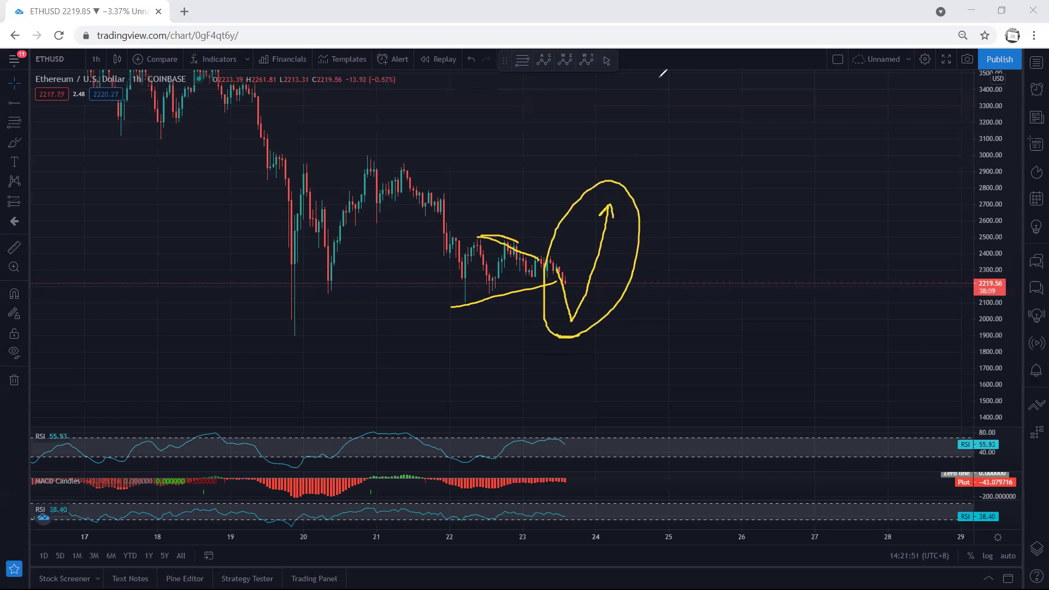
key(e)
Sketch a stepped rebound to about 2770, replace it with a resistance line at about 2480, and clear the markup
drag(563, 281, 614, 182)
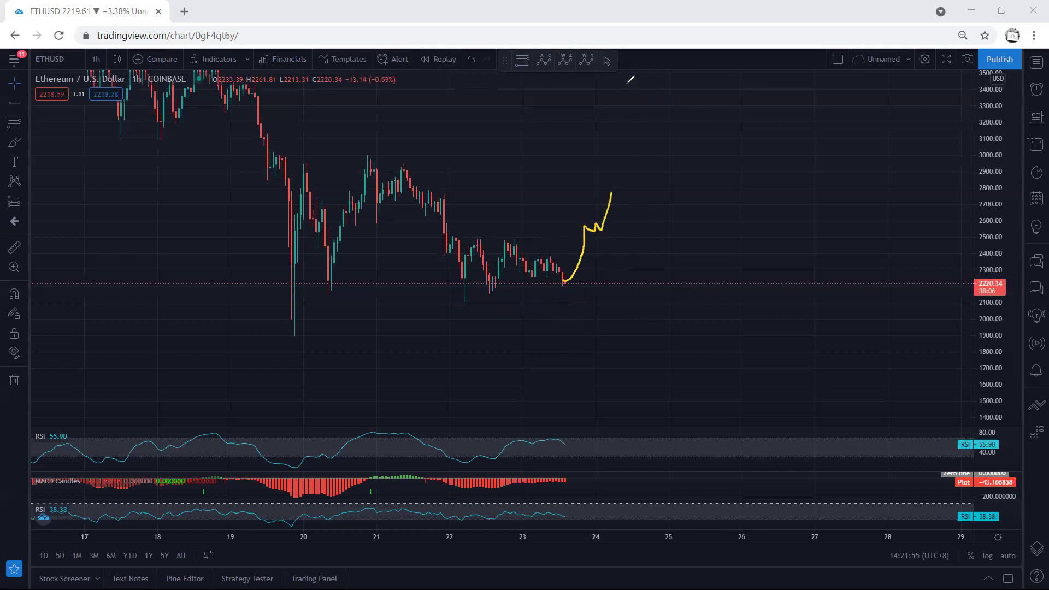
key(e)
drag(457, 239, 541, 240)
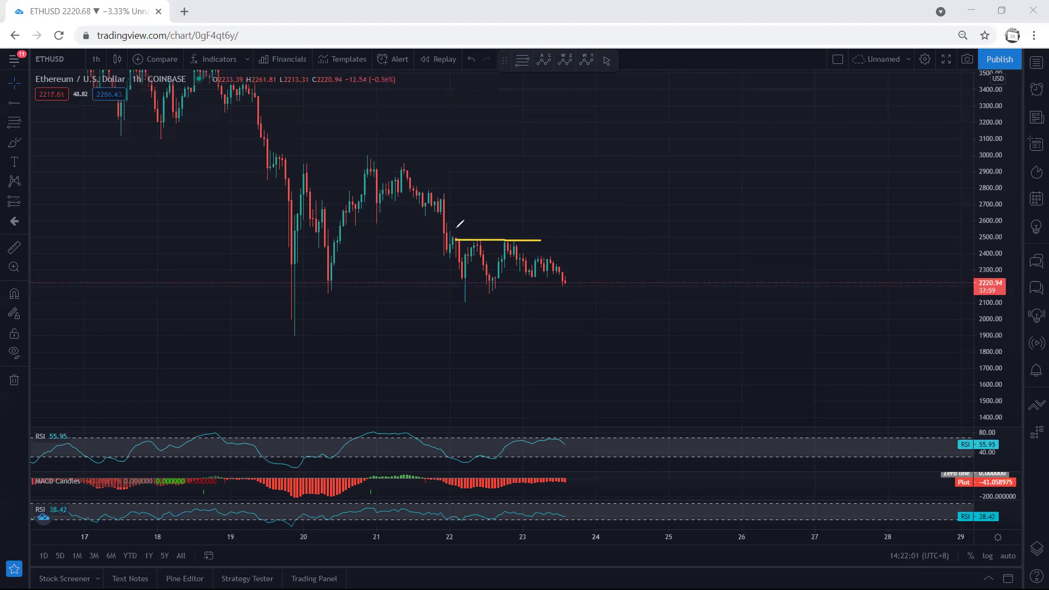
key(Escape)
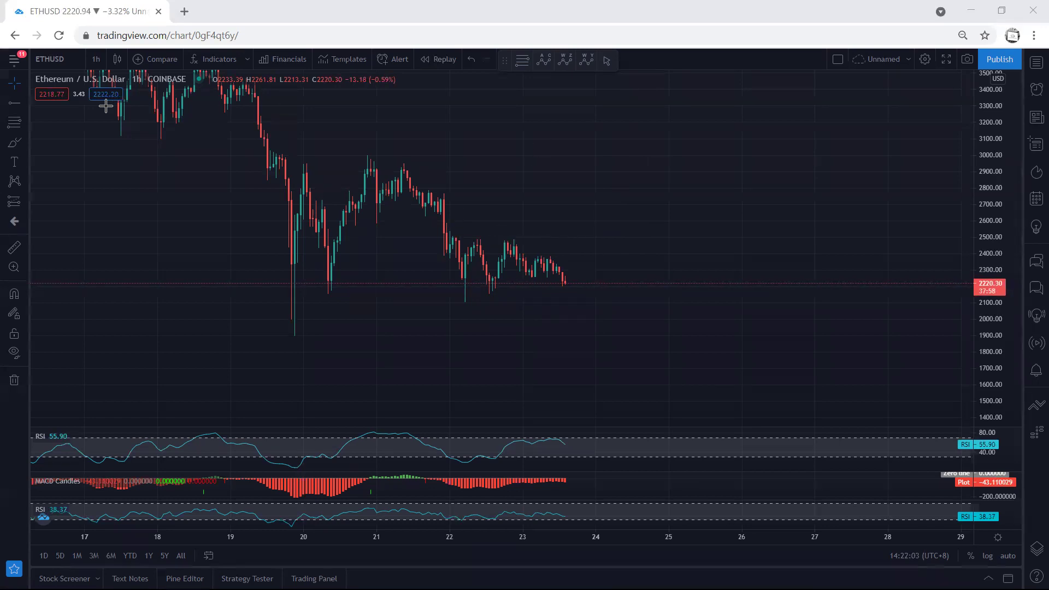
Place a horizontal ray at about 2585, starting at 21 May 18:00
click(14, 103)
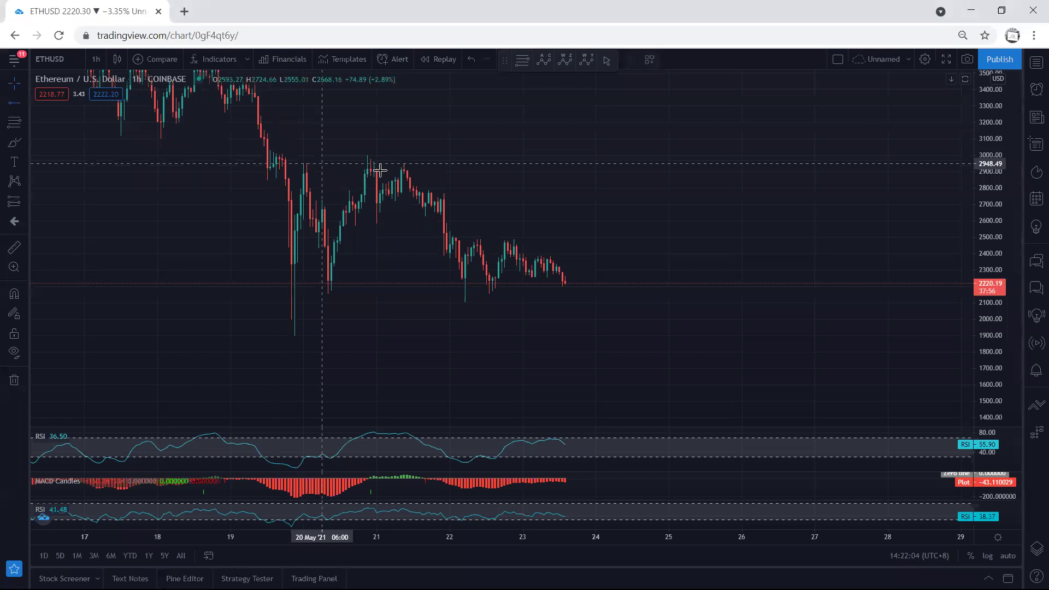
click(431, 222)
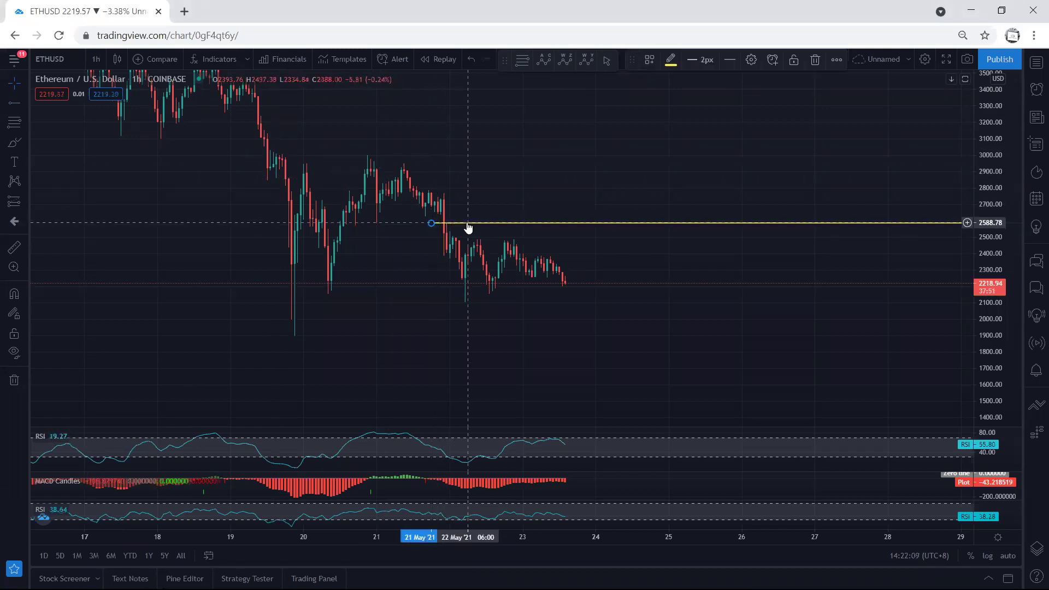
click(479, 201)
click(487, 223)
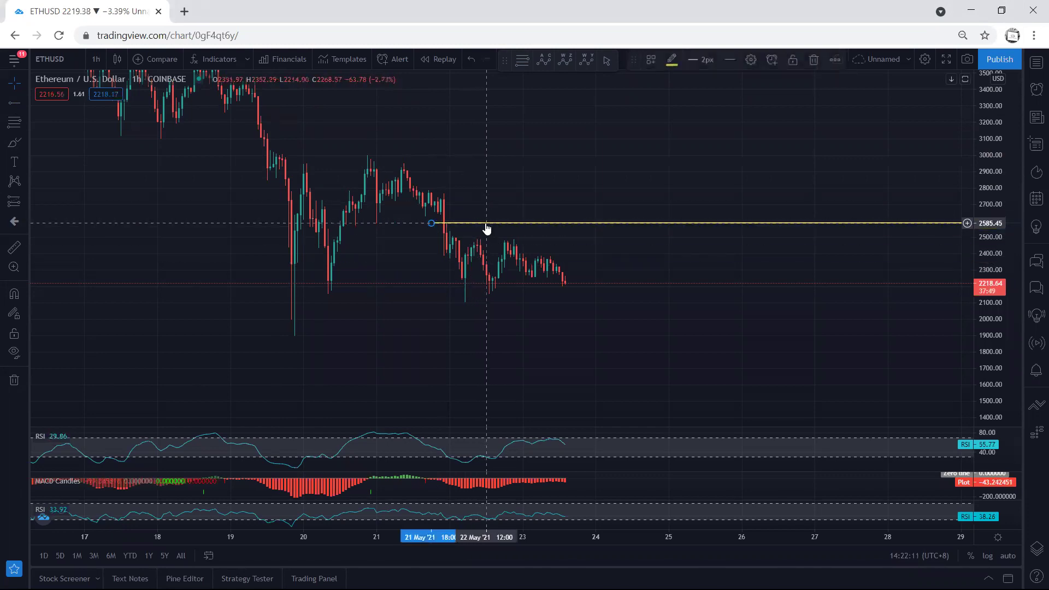
Set the horizontal ray's price coordinate to 2585
double_click(486, 224)
click(517, 311)
key(BackSpace)
key(BackSpace)
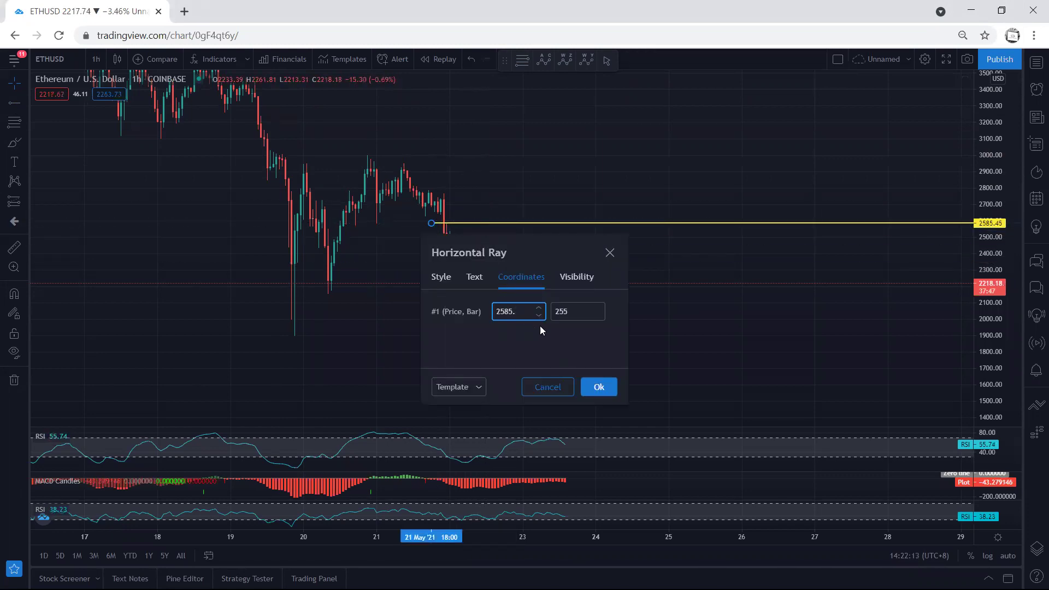
click(599, 387)
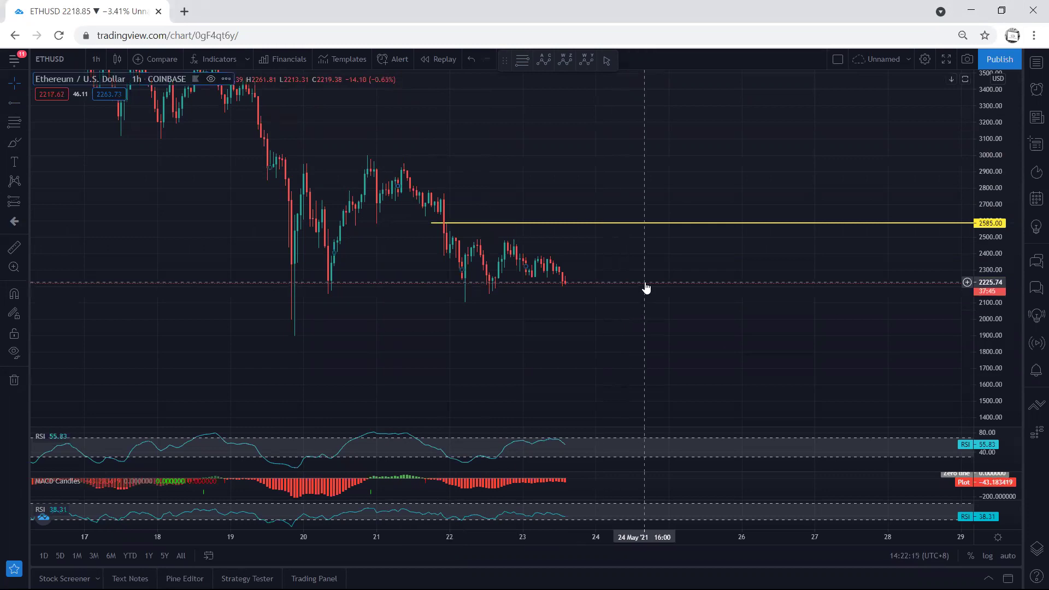
Sketch strokes over the 22–23 May candles with a drop to about 1880, and clear the markup
drag(503, 242, 513, 242)
mouse_move(563, 283)
mouse_down()
mouse_move(573, 239)
mouse_move(490, 240)
mouse_move(489, 294)
mouse_up()
drag(576, 252, 600, 339)
key(e)
Sketch a downward arrow to the 2585 ray and a rebound from the latest candle to about 2710, and clear the markup
drag(471, 167, 495, 212)
drag(501, 204, 486, 210)
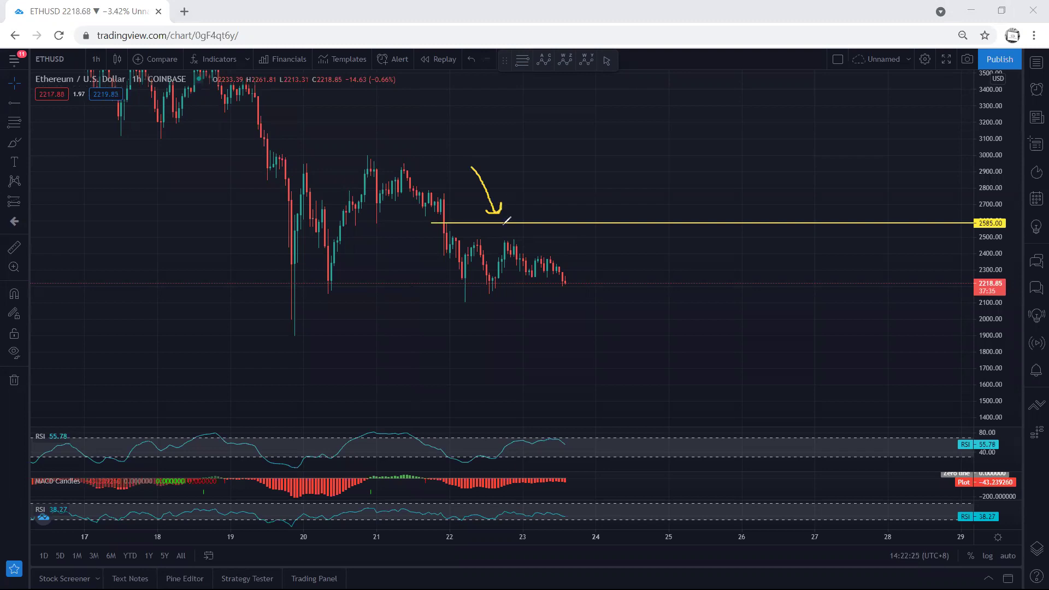
mouse_move(563, 281)
mouse_down()
mouse_move(586, 191)
mouse_move(592, 202)
mouse_up()
key(e)
Sketch a downward arrow onto the 2585 ray, a line at about 2500 above the recent highs and breakdown strokes below the candles
mouse_move(464, 172)
mouse_down()
mouse_move(472, 218)
mouse_move(466, 212)
mouse_move(478, 215)
mouse_up()
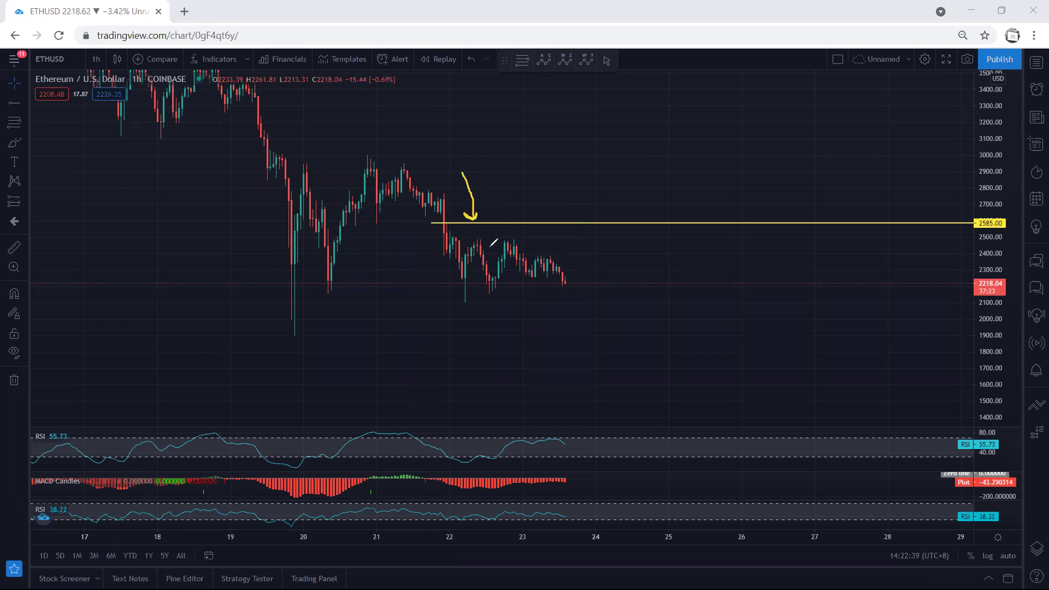
drag(474, 237, 532, 234)
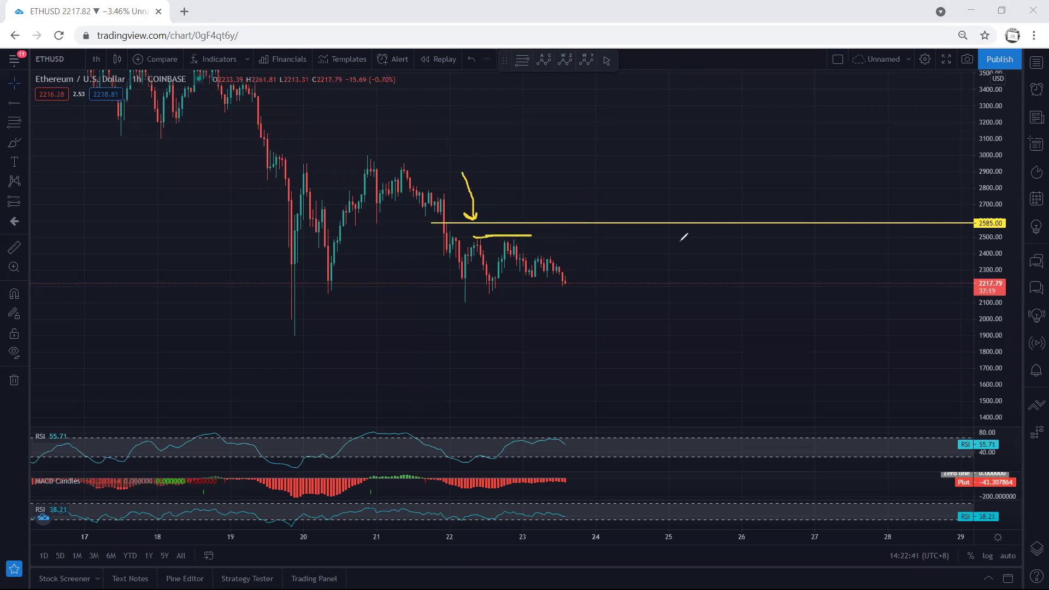
drag(555, 266, 567, 313)
drag(445, 301, 480, 302)
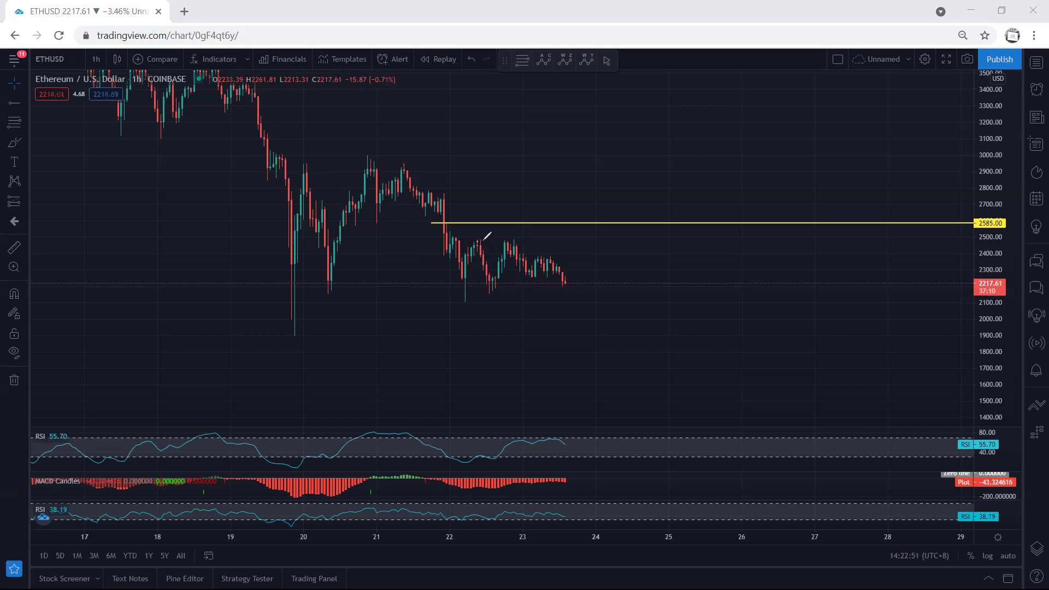
Sketch a stroke along the recent lows and a drop to about 1850, and clear the markup
drag(554, 287, 463, 298)
drag(551, 277, 572, 343)
key(e)
Circle the 22–23 May consolidation below the 2585 ray, sketch the preceding decline into it, and clear the markup
mouse_move(479, 238)
mouse_down()
mouse_move(563, 238)
mouse_move(567, 281)
mouse_move(473, 282)
mouse_move(479, 245)
mouse_up()
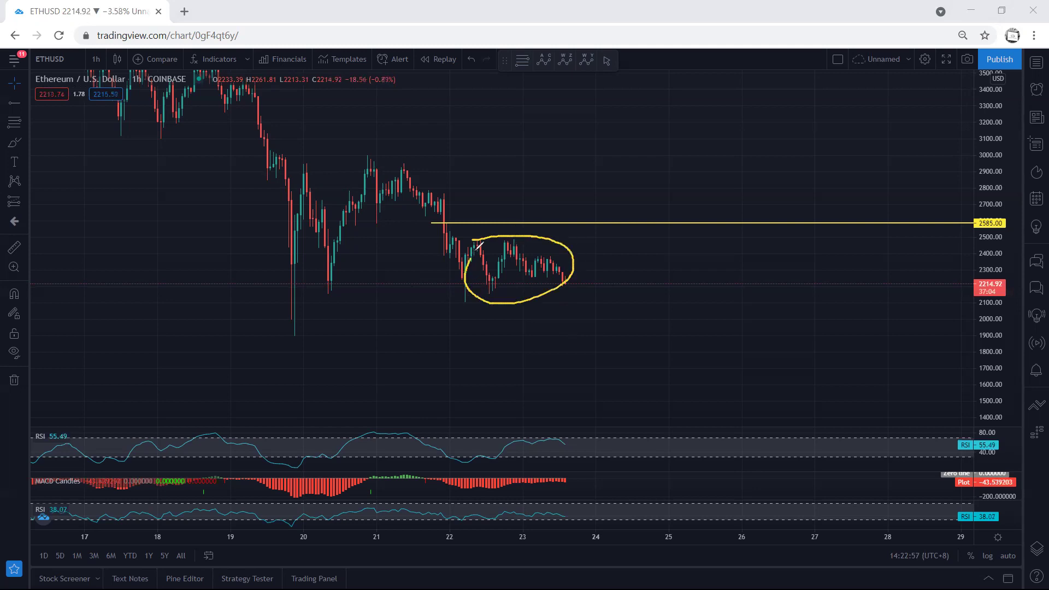
drag(413, 185, 464, 262)
drag(584, 324, 584, 327)
key(Escape)
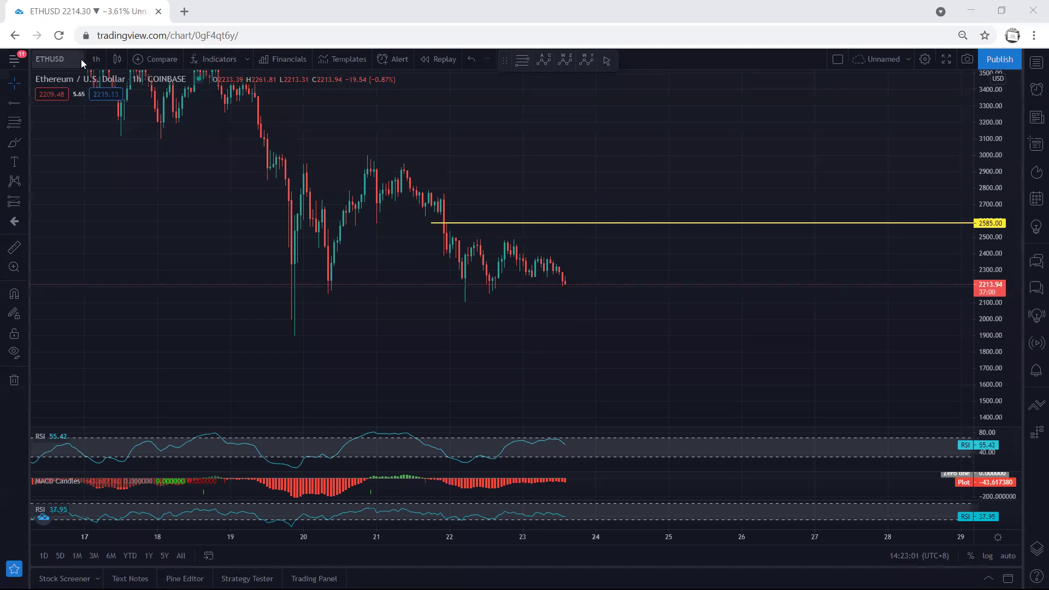
Switch the chart to the 1-day timeframe and view the full rally and decline beneath the 4410 level
click(95, 59)
click(125, 330)
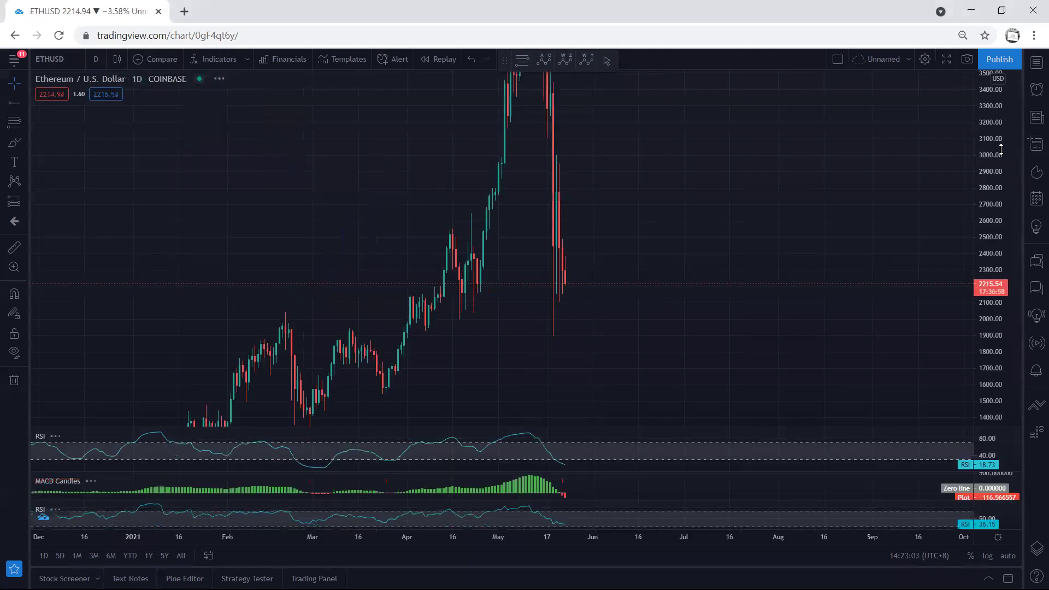
drag(605, 234, 592, 236)
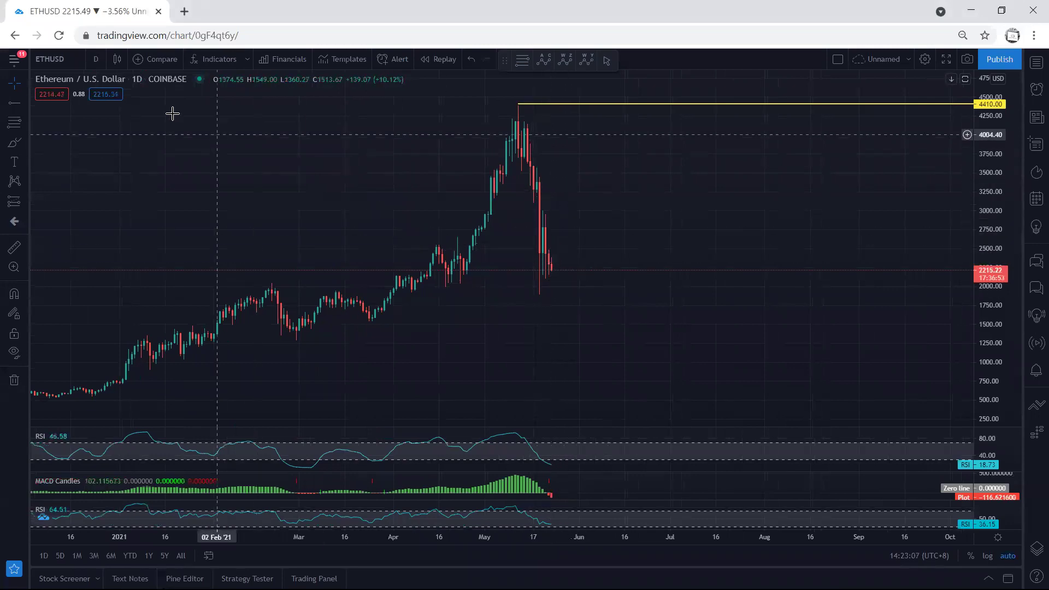
Switch the chart to the 4-hour timeframe, sketch a breakdown curve to about 2000, and box the latest RSI and MACD readings
click(88, 56)
click(110, 296)
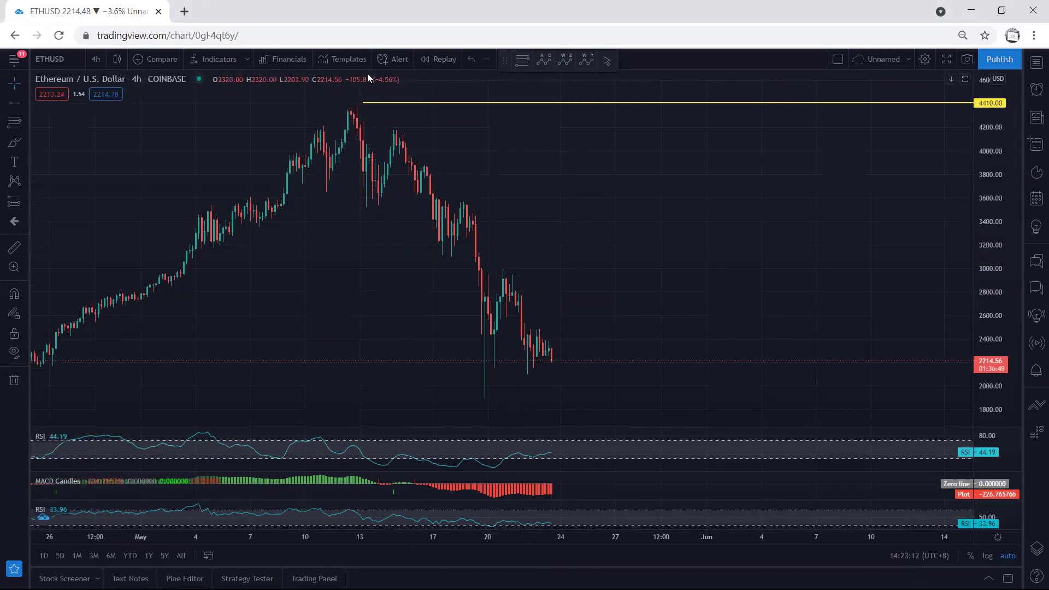
drag(558, 356, 559, 378)
mouse_move(493, 452)
mouse_down()
mouse_move(568, 507)
mouse_move(514, 445)
mouse_up()
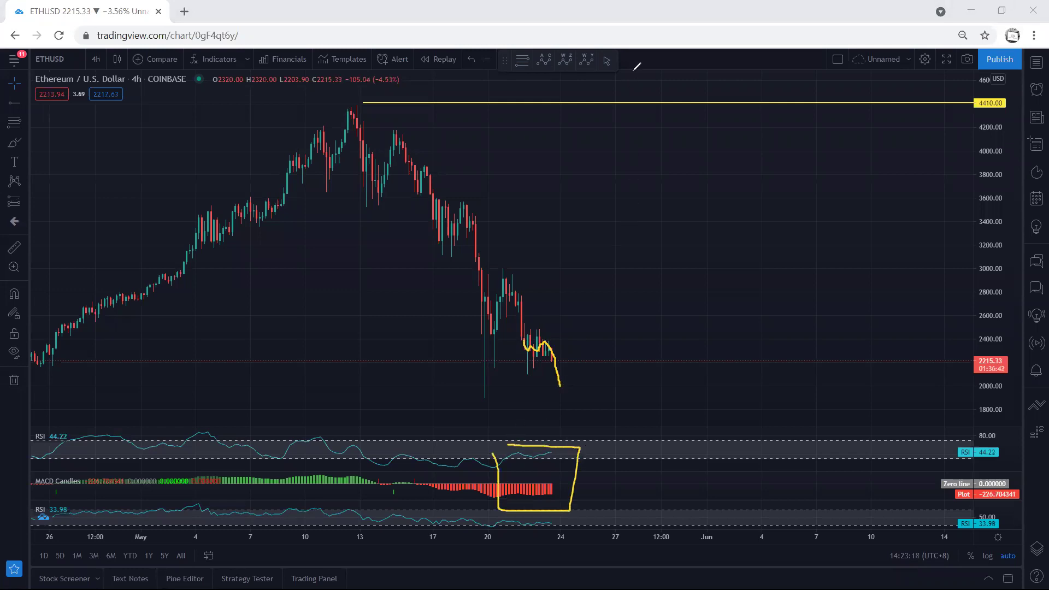
Return the chart to the 1-hour timeframe and frame the price range around the 2585 ray and the latest candles
click(96, 59)
click(91, 241)
drag(991, 337, 991, 280)
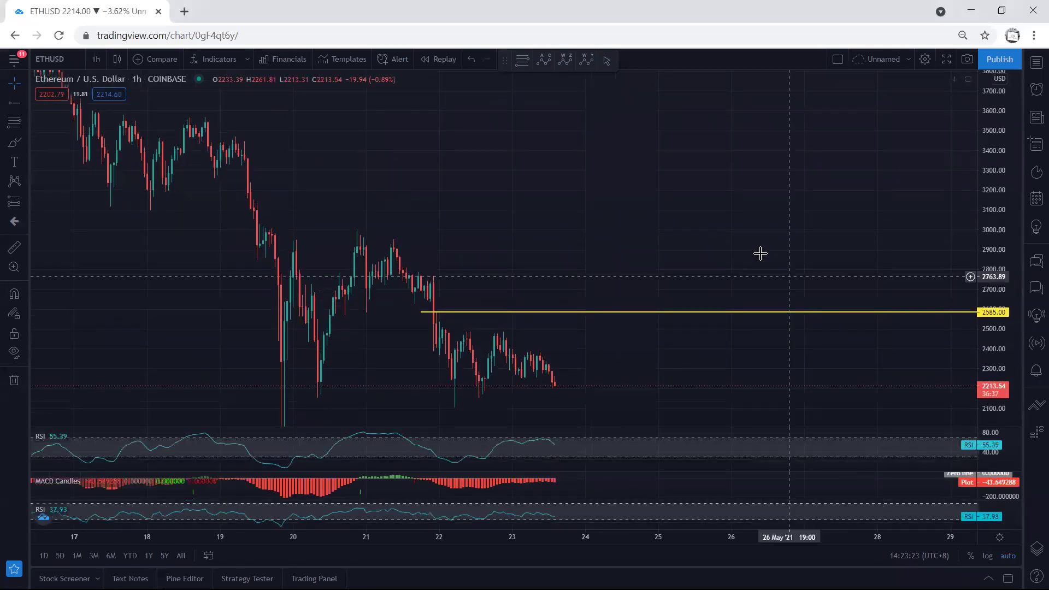
drag(761, 251, 773, 165)
drag(993, 391, 993, 378)
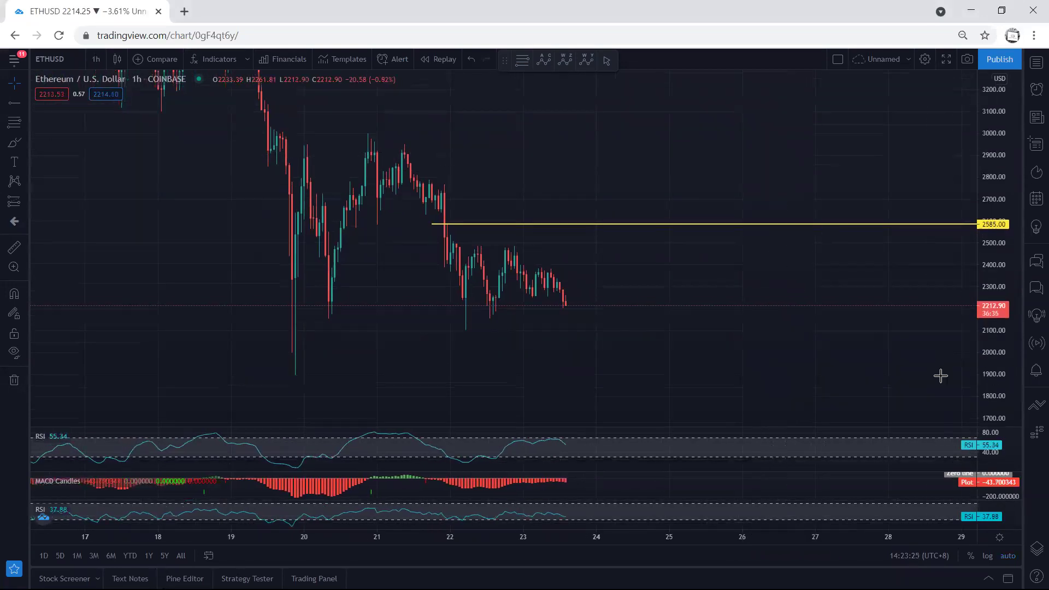